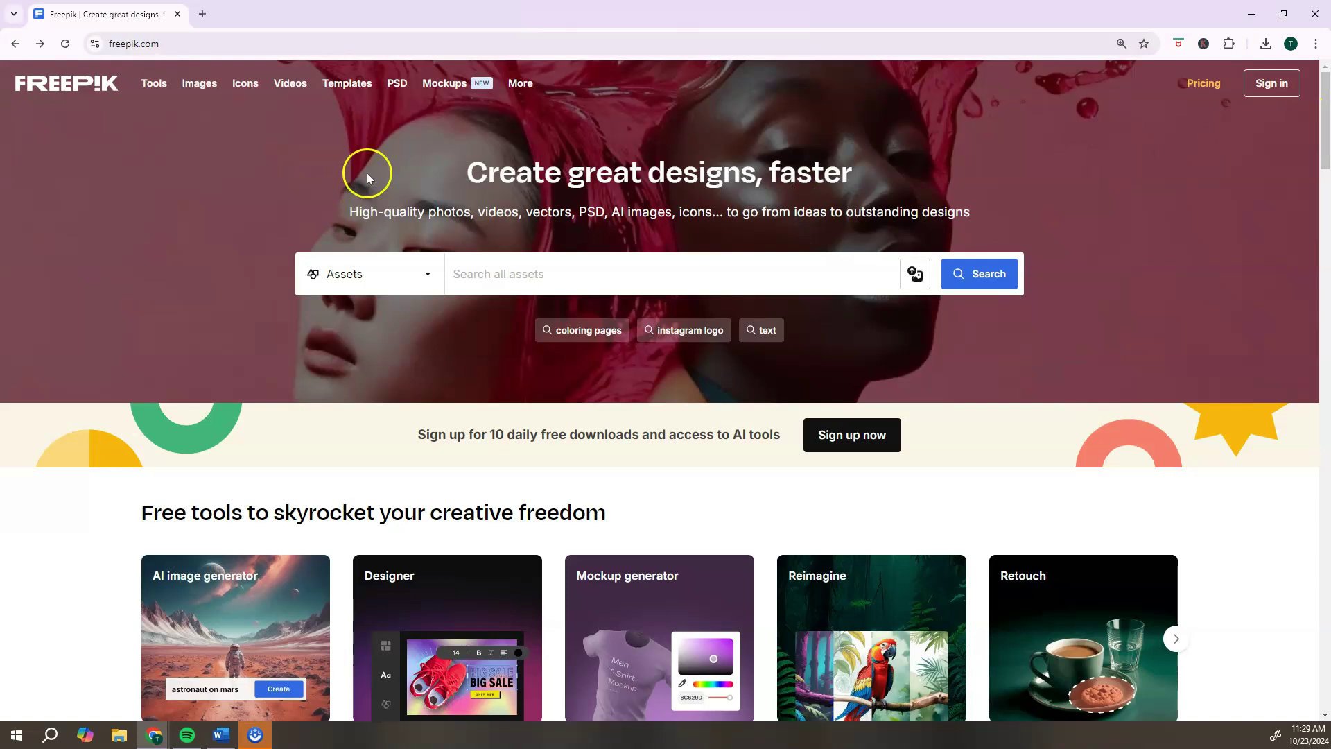
- Open the Print mockups category and browse its Book, Poster and Magazine collections
{"action": "mouse_move", "coordinate": [458, 84]}
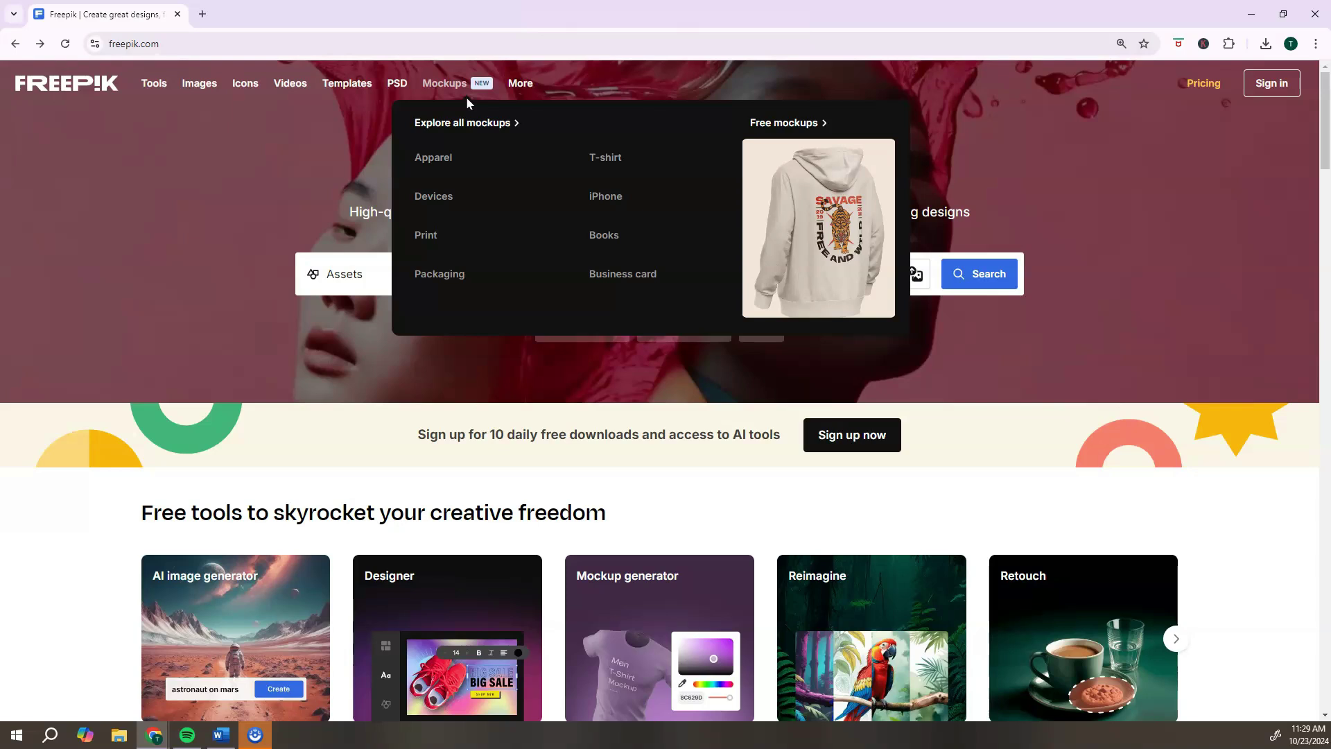
{"action": "left_click", "coordinate": [427, 236]}
{"action": "scroll", "coordinate": [1245, 430], "scroll_direction": "down", "scroll_amount": 2}
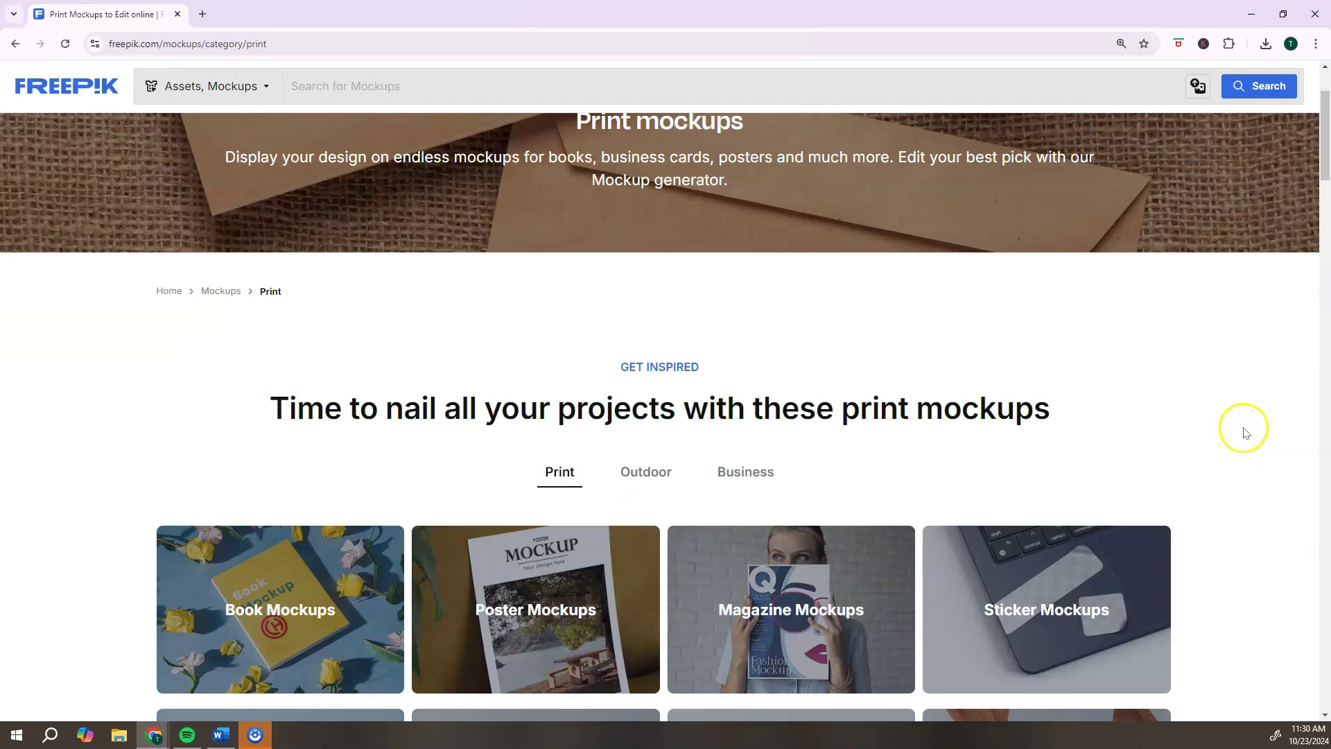
{"action": "scroll", "coordinate": [1248, 432], "scroll_direction": "down", "scroll_amount": 2}
{"action": "scroll", "coordinate": [1250, 432], "scroll_direction": "down", "scroll_amount": 2}
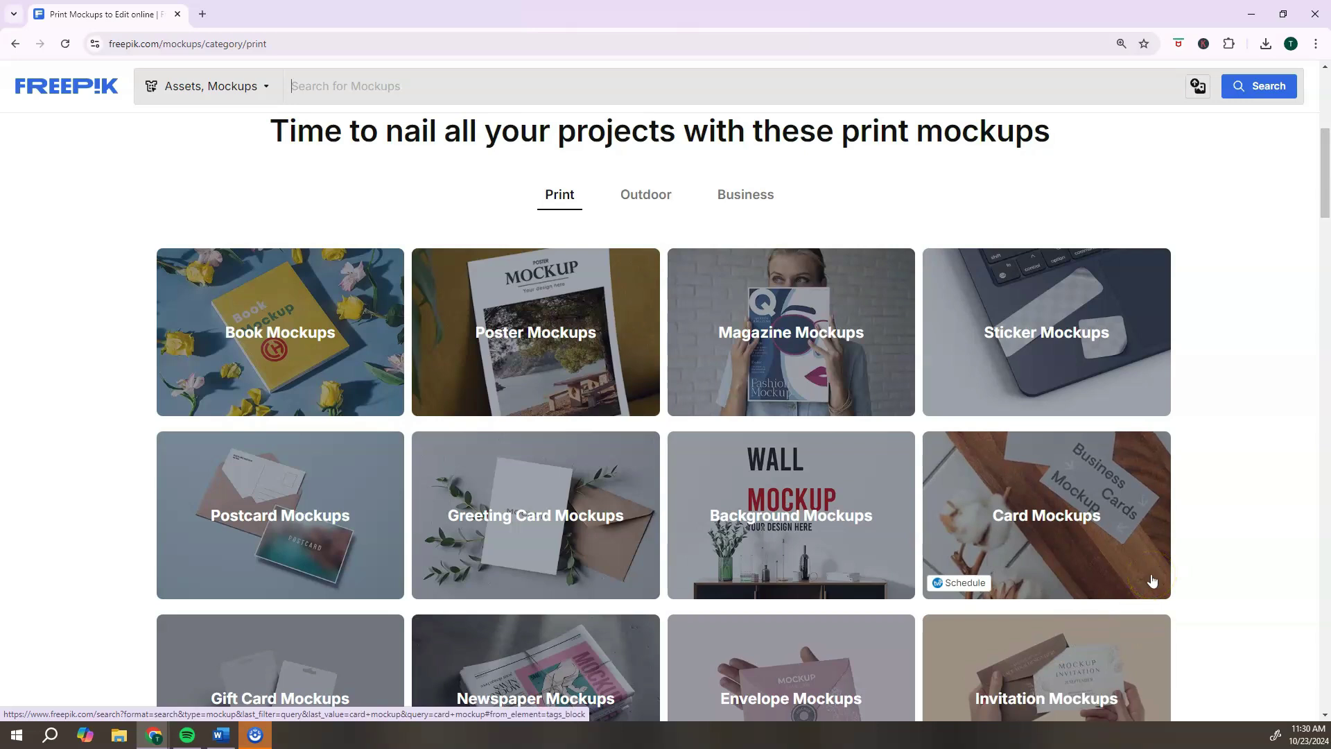
{"action": "scroll", "coordinate": [1238, 540], "scroll_direction": "up", "scroll_amount": 2}
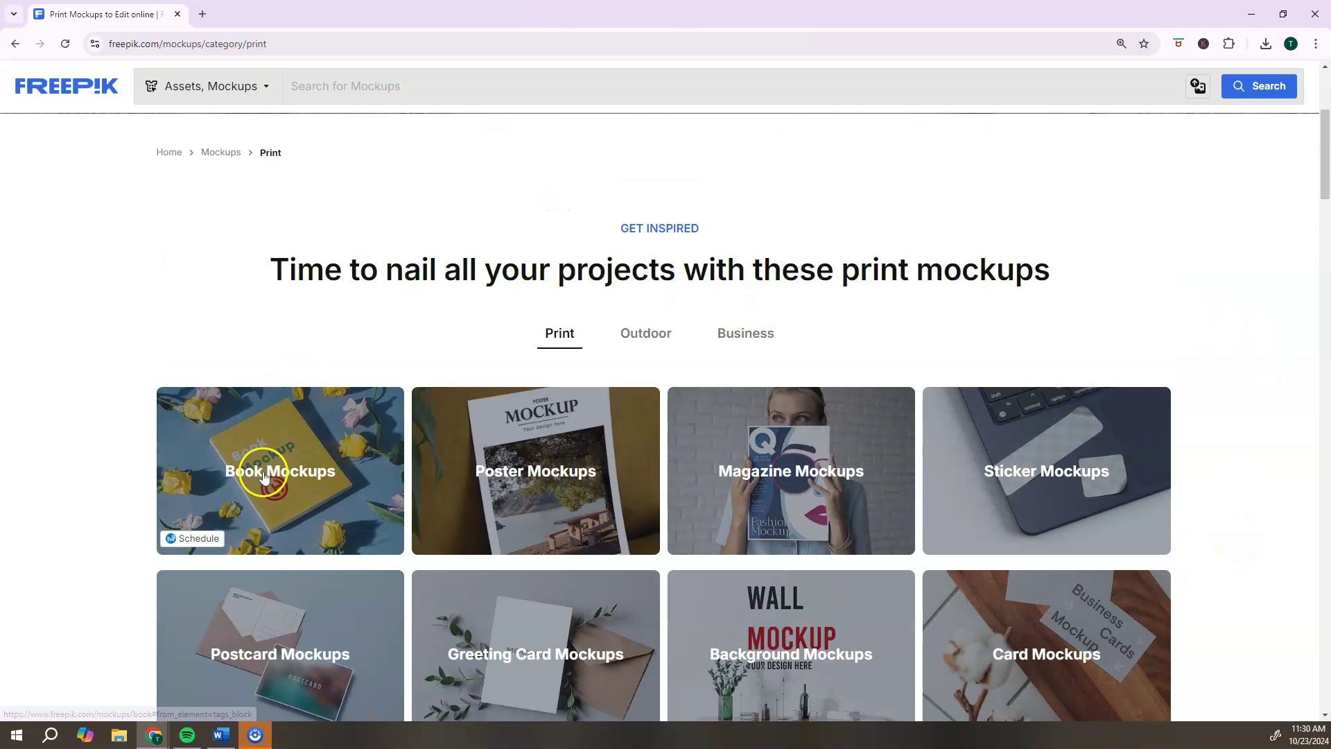
- Open the Book mockups collection, scroll its results, and glance at the pricing plans
{"action": "left_click", "coordinate": [277, 494]}
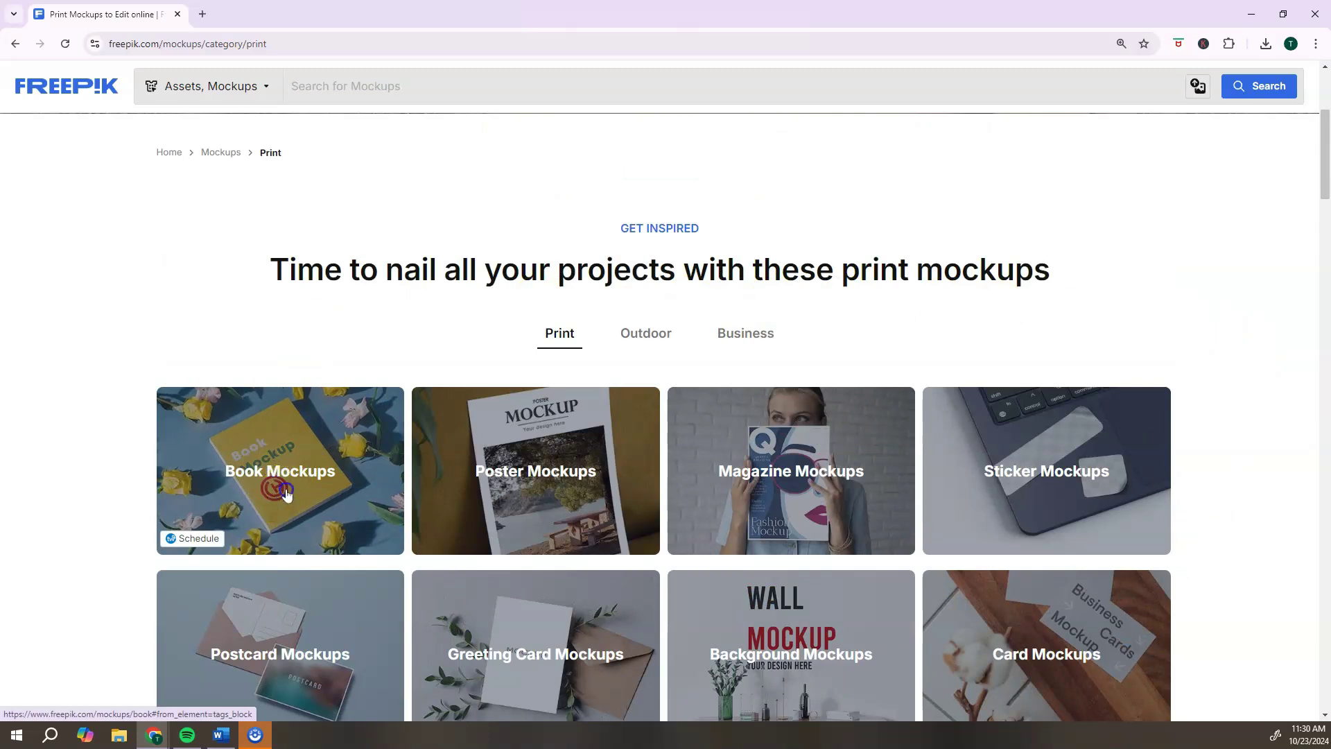
{"action": "scroll", "coordinate": [1163, 379], "scroll_direction": "down", "scroll_amount": 4}
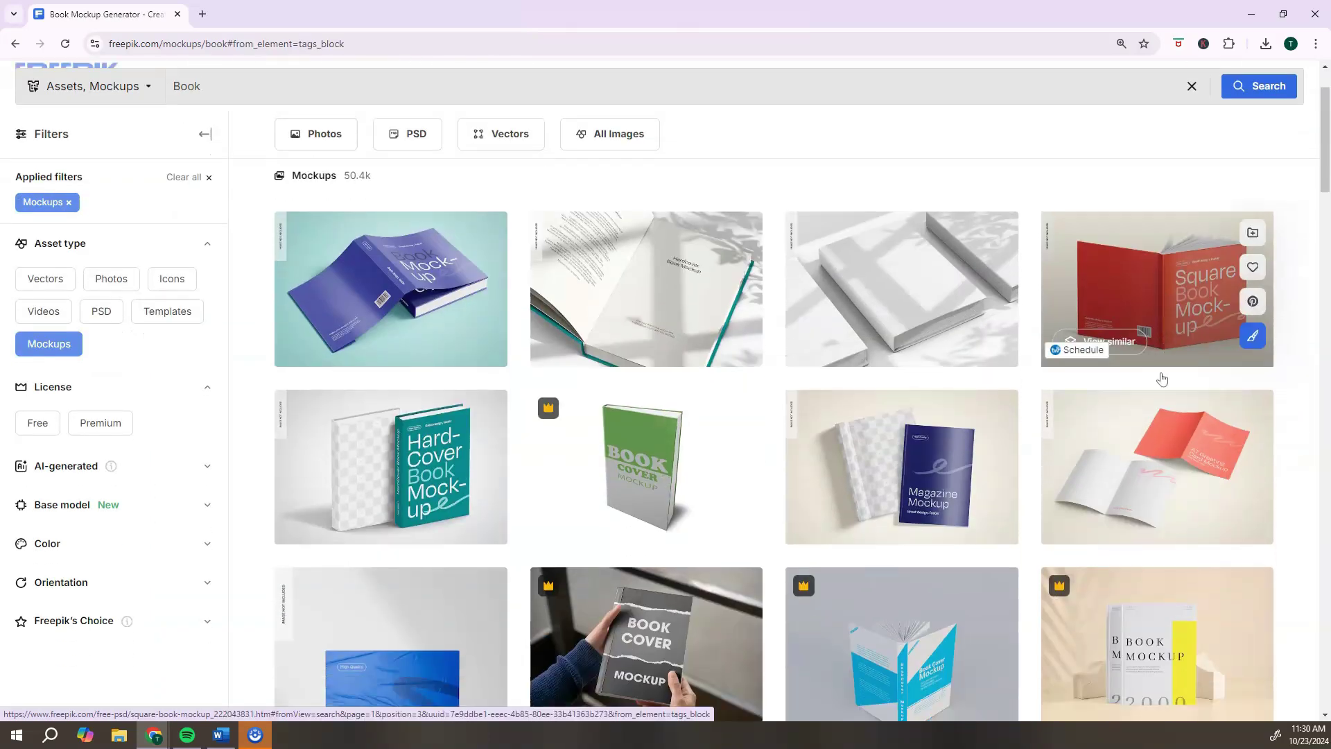
{"action": "scroll", "coordinate": [1162, 380], "scroll_direction": "down", "scroll_amount": 7}
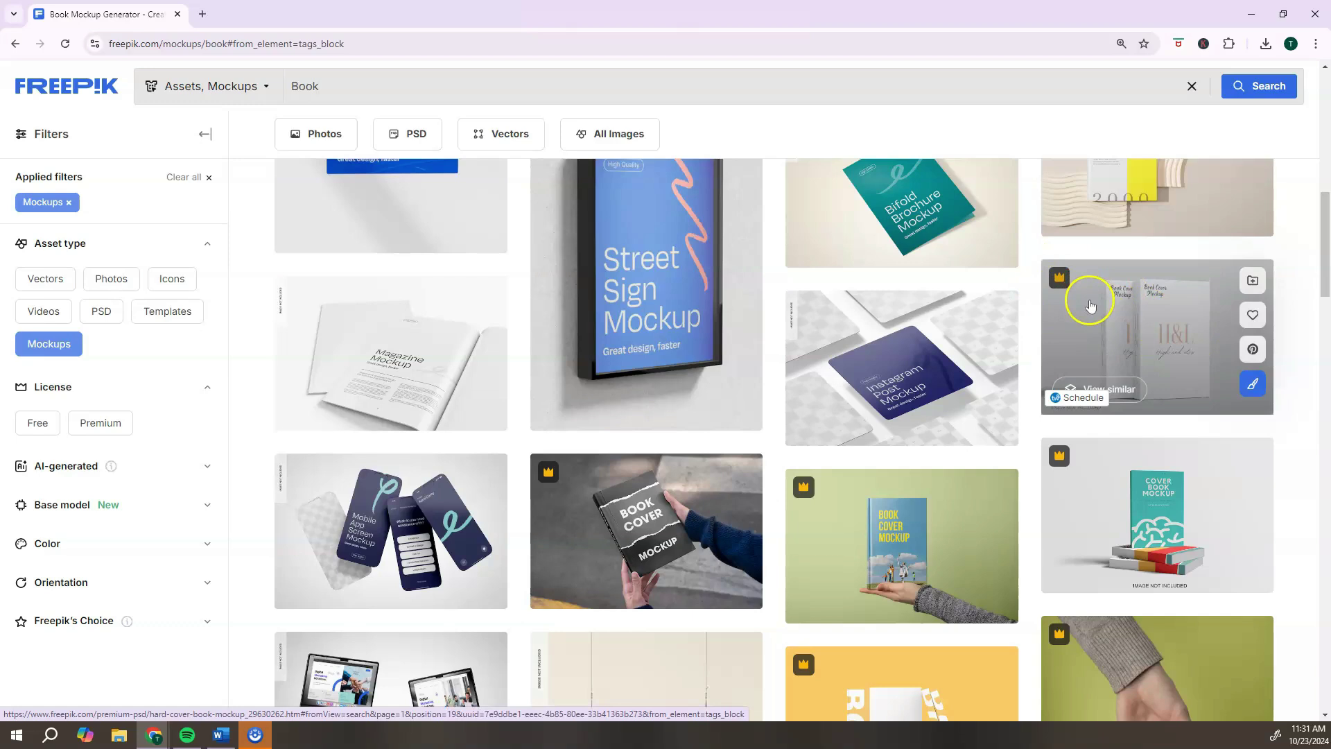
{"action": "scroll", "coordinate": [1089, 305], "scroll_direction": "up", "scroll_amount": 5}
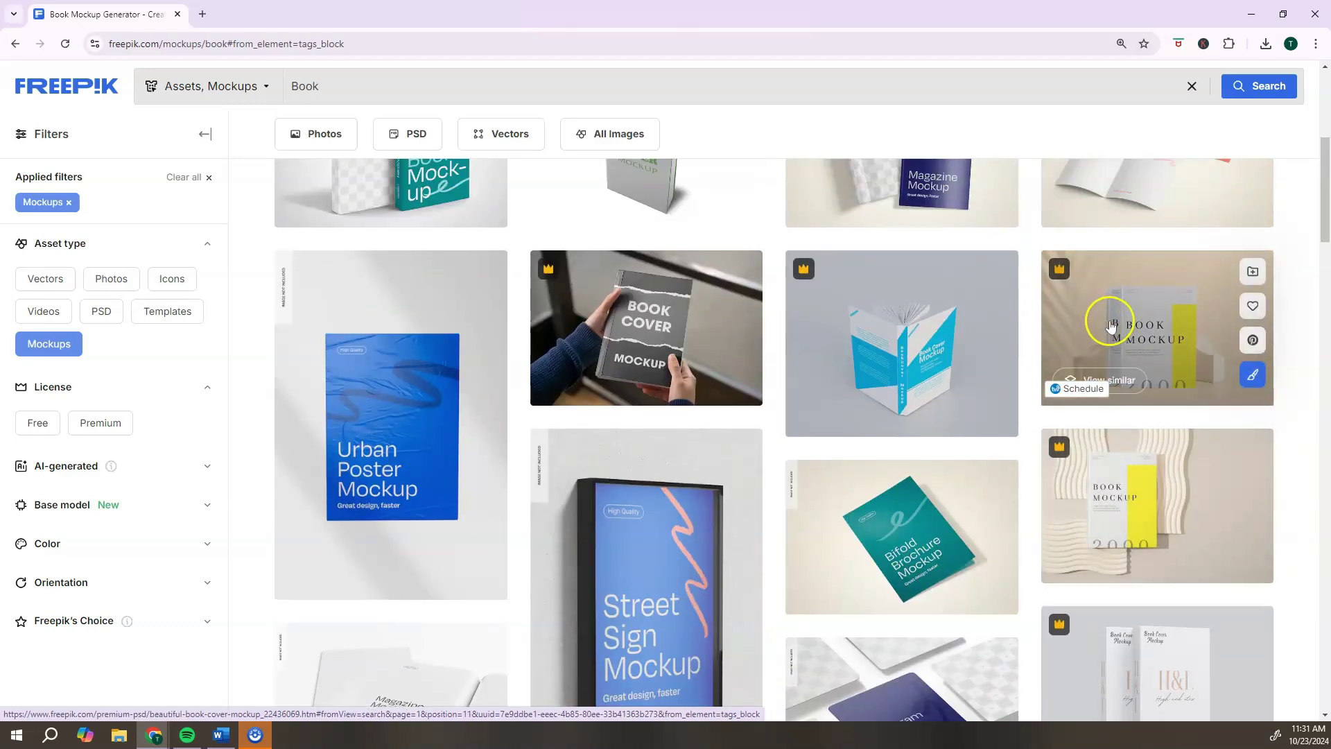
{"action": "scroll", "coordinate": [1107, 320], "scroll_direction": "up", "scroll_amount": 3}
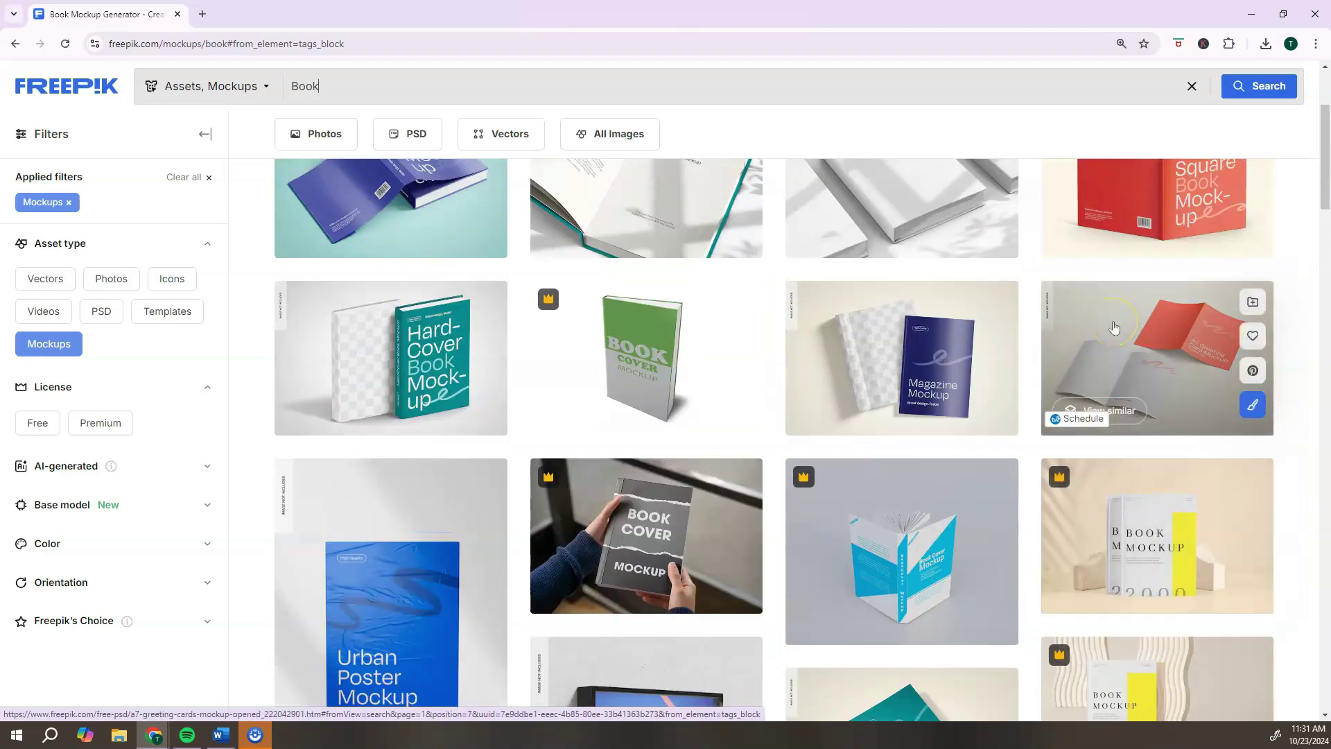
{"action": "left_click", "coordinate": [1114, 327]}
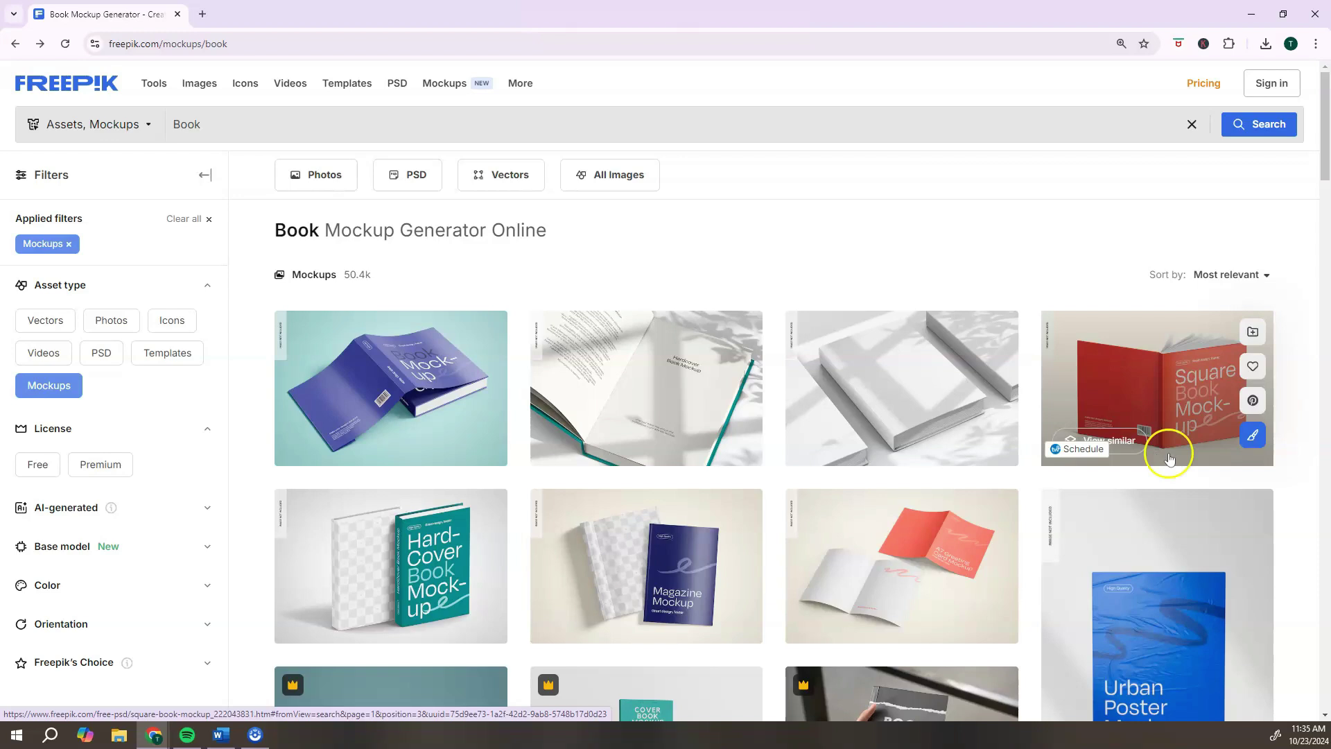
{"action": "mouse_move", "coordinate": [1325, 148]}
{"action": "left_mouse_down"}
{"action": "mouse_move", "coordinate": [1326, 191]}
{"action": "mouse_move", "coordinate": [1325, 157]}
{"action": "left_mouse_up"}
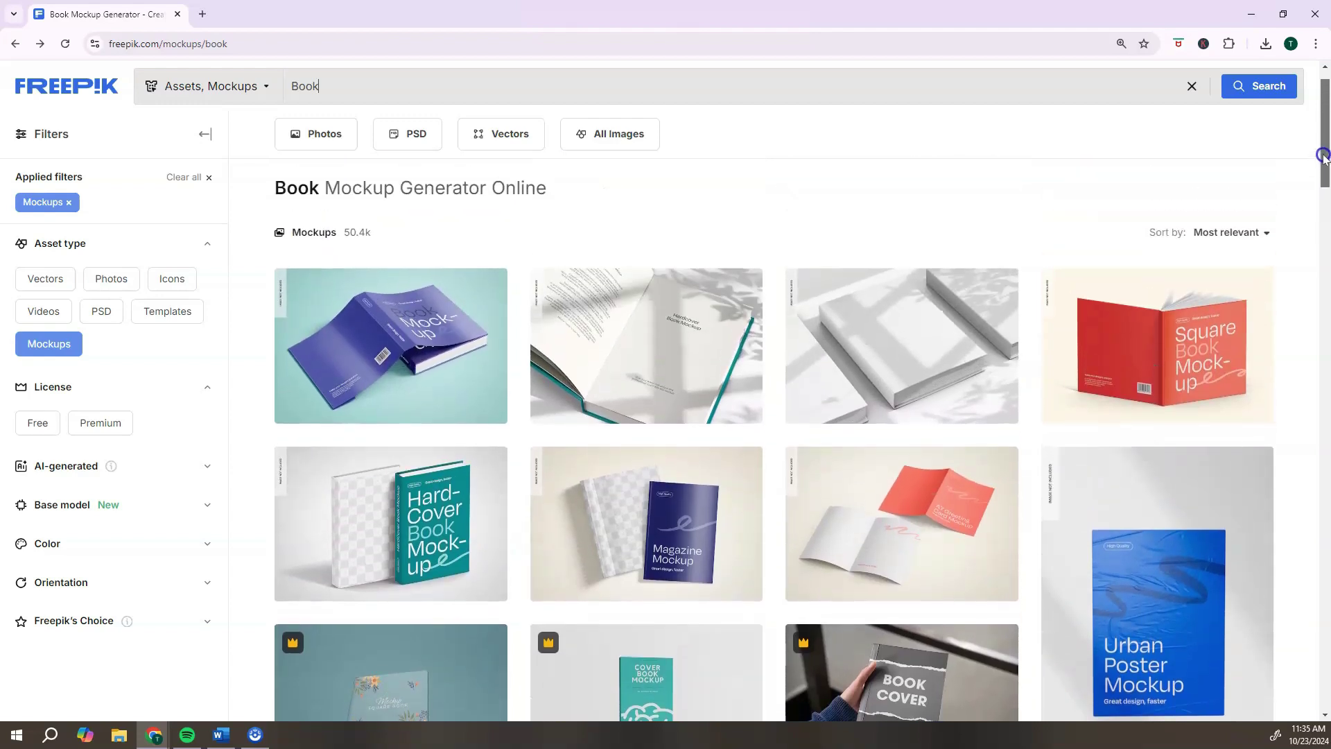
- Filter the book mockups to the Free license and scroll through the free results
{"action": "mouse_move", "coordinate": [323, 327]}
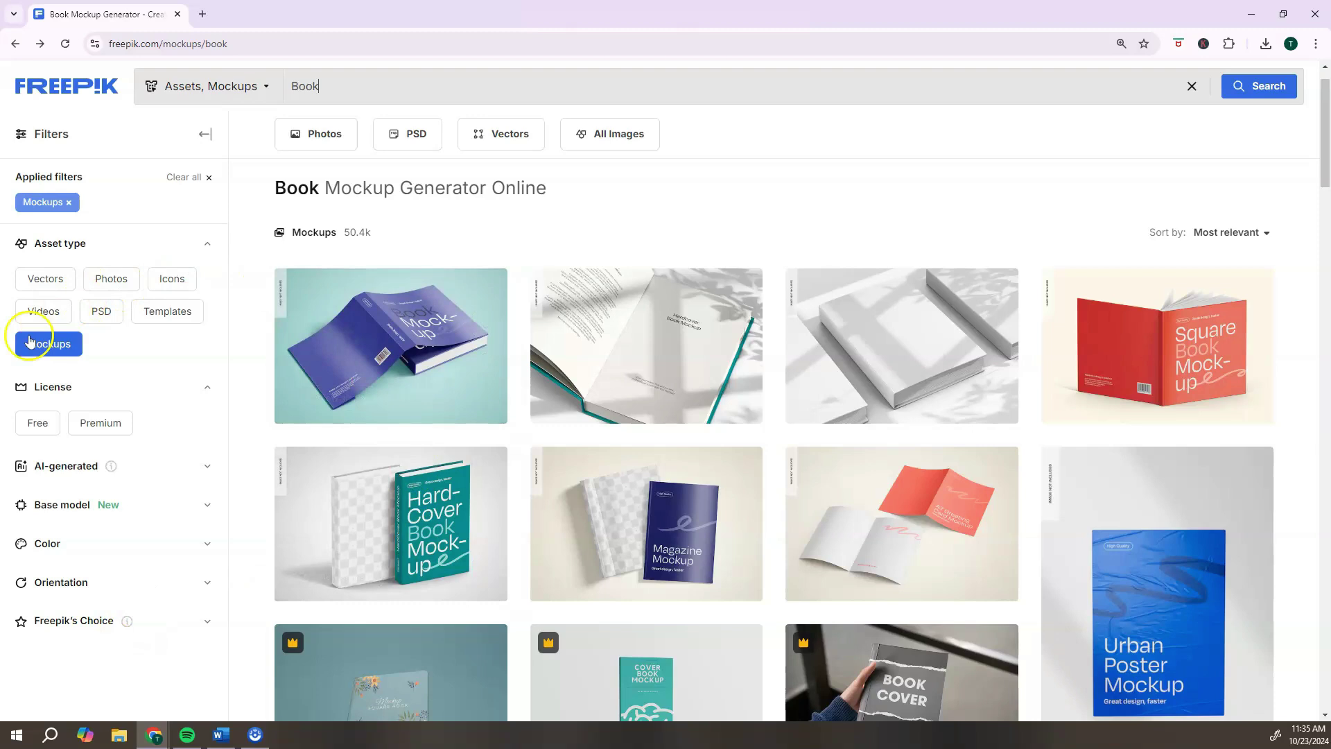
{"action": "left_click", "coordinate": [31, 425]}
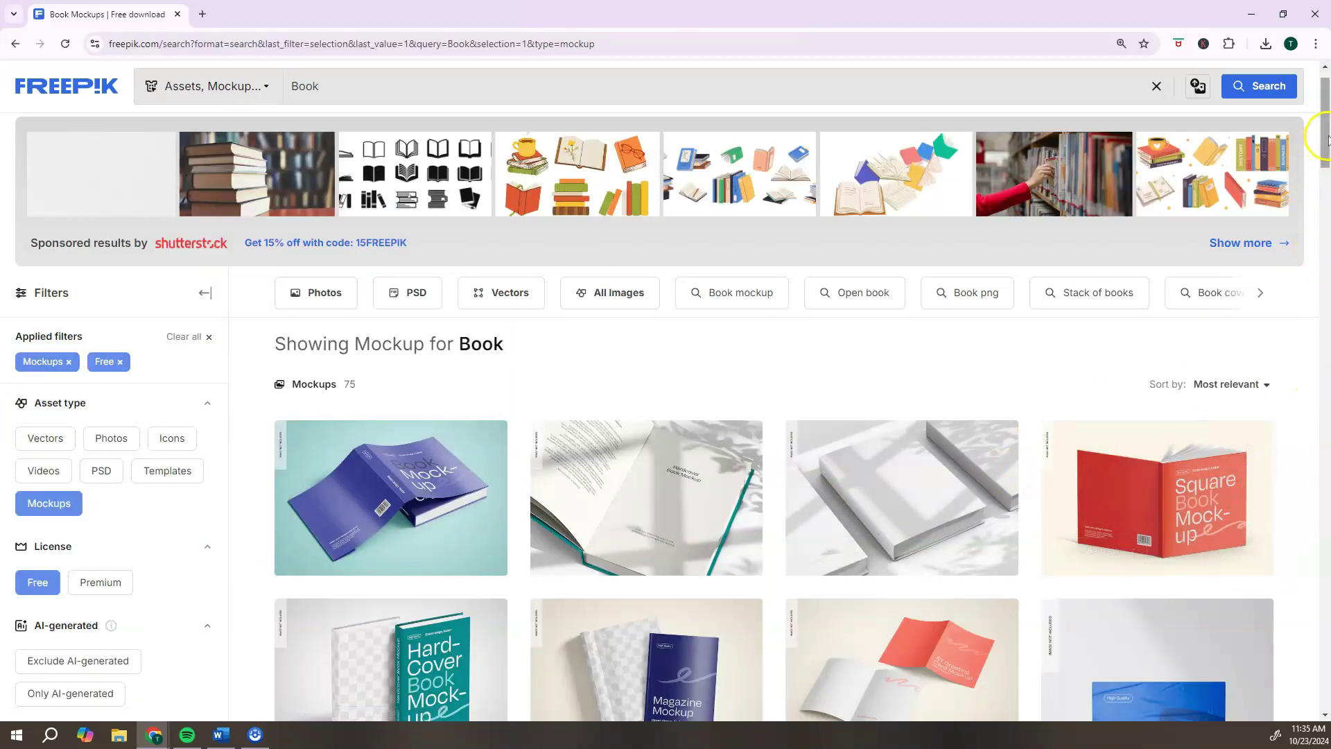
{"action": "left_click_drag", "start_coordinate": [1326, 142], "coordinate": [960, 567]}
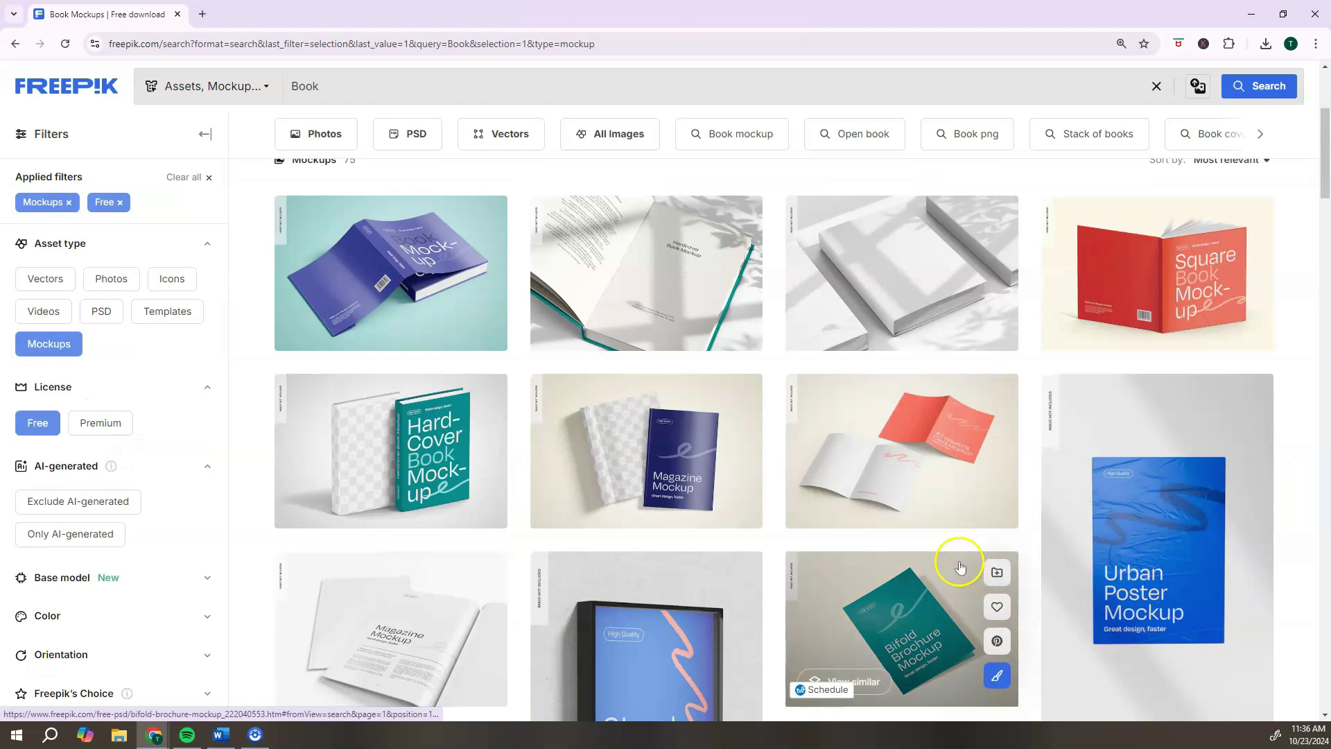
{"action": "scroll", "coordinate": [961, 566], "scroll_direction": "down", "scroll_amount": 1}
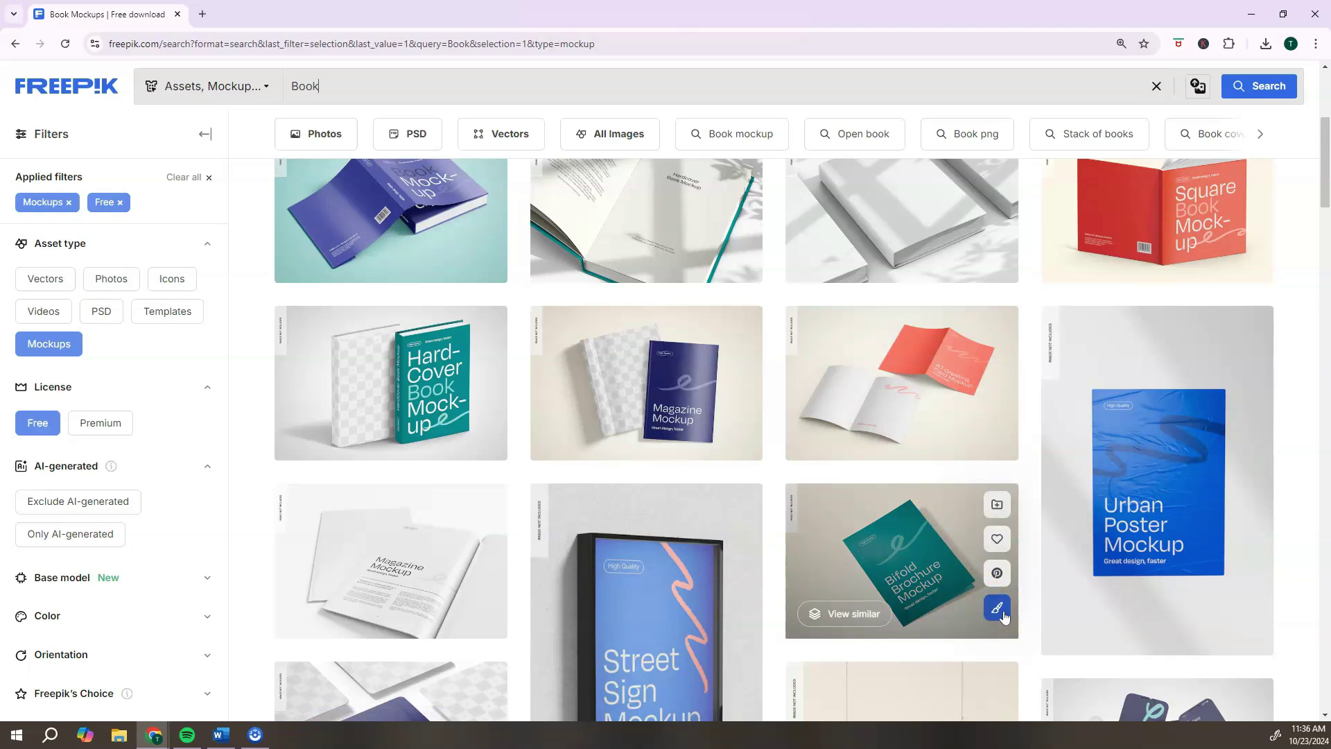
{"action": "scroll", "coordinate": [924, 452], "scroll_direction": "up", "scroll_amount": 2}
{"action": "scroll", "coordinate": [924, 455], "scroll_direction": "down", "scroll_amount": 8}
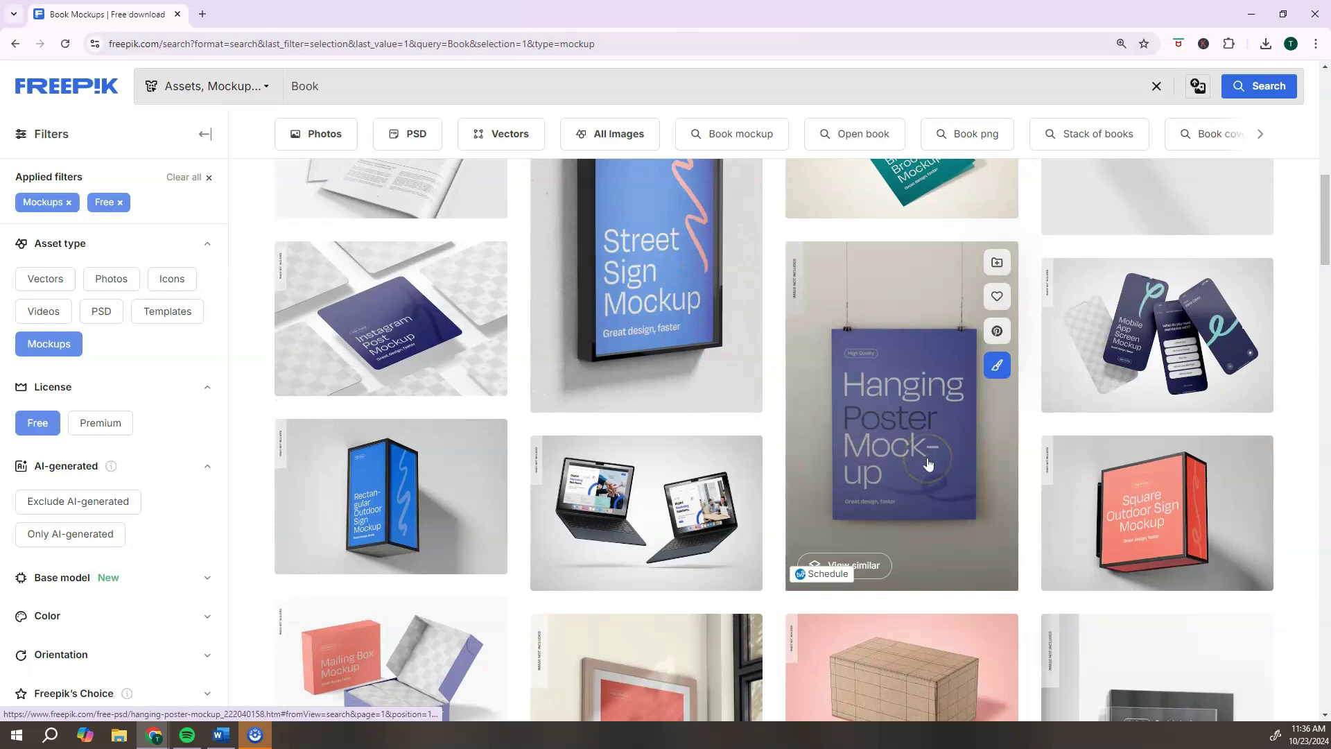
{"action": "scroll", "coordinate": [928, 463], "scroll_direction": "down", "scroll_amount": 3}
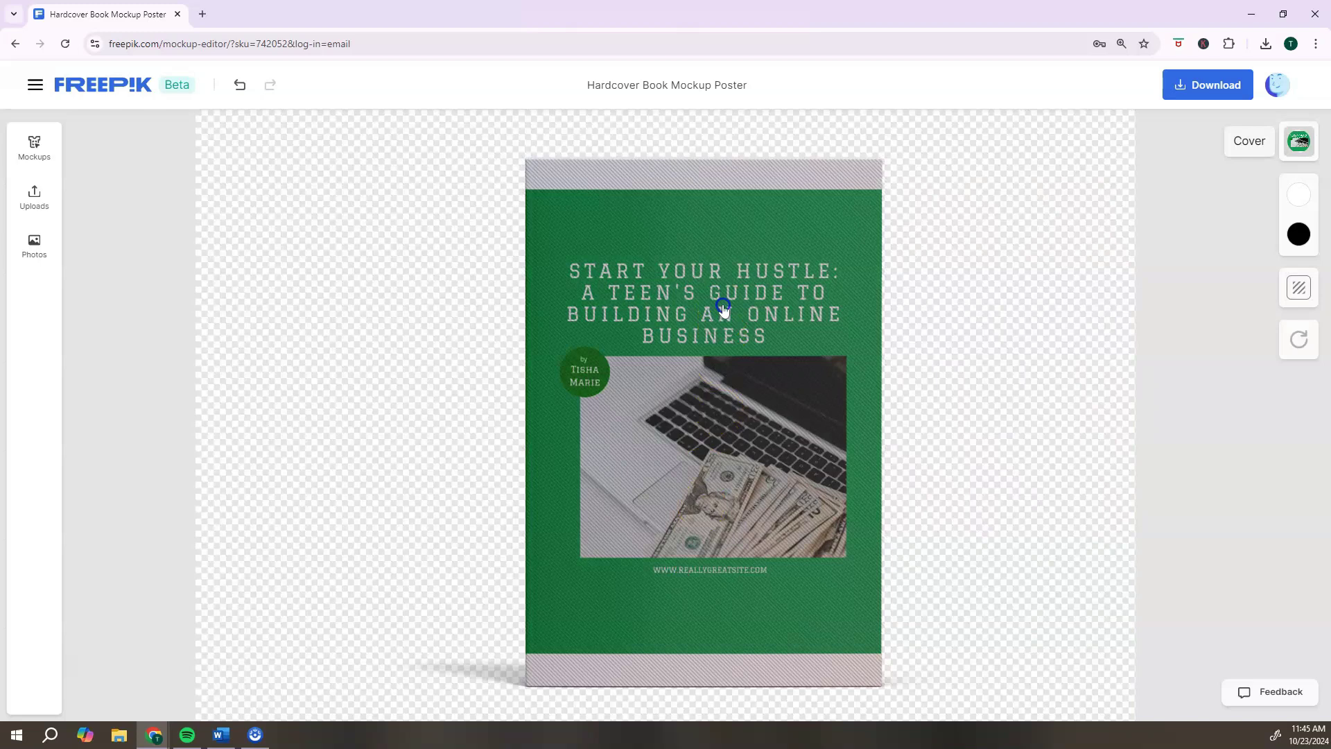
- Set the cover image to Fill so the Start Your Hustle art covers the front
{"action": "left_click", "coordinate": [722, 305]}
{"action": "left_click", "coordinate": [764, 471]}
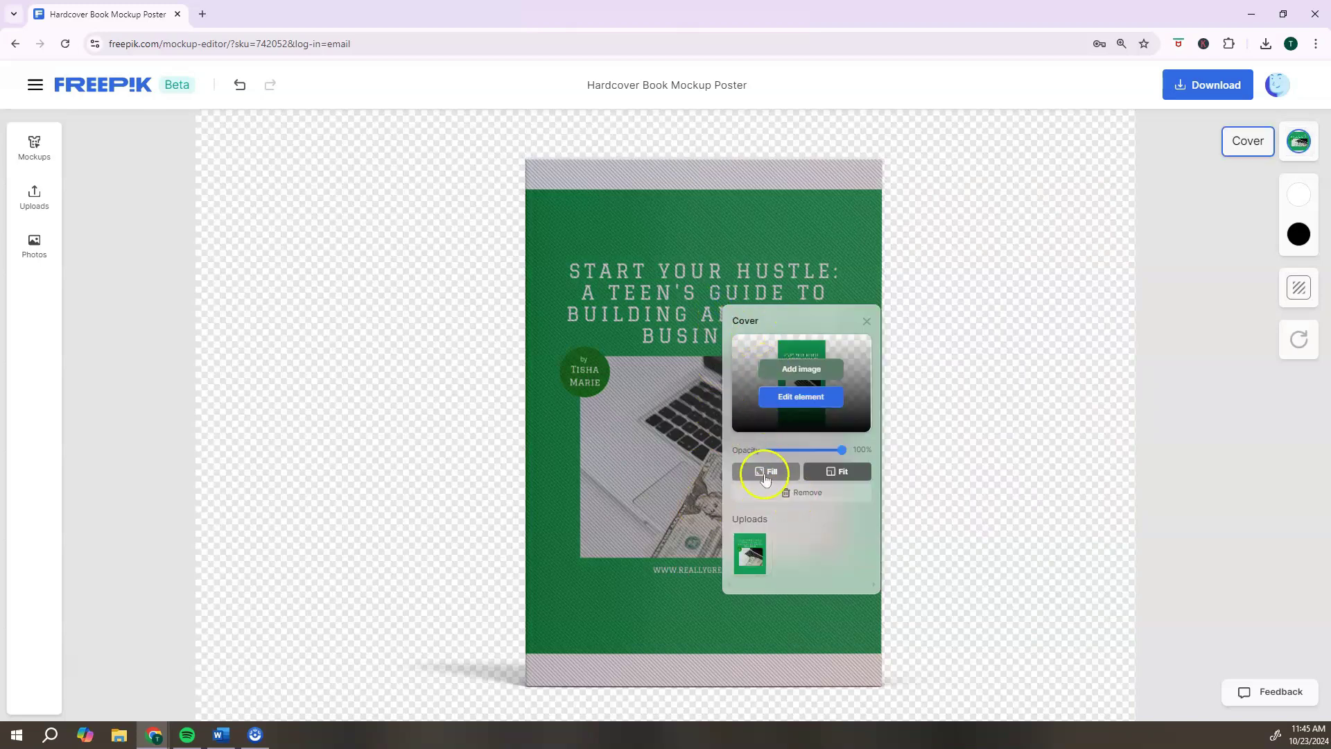
{"action": "left_click", "coordinate": [657, 372]}
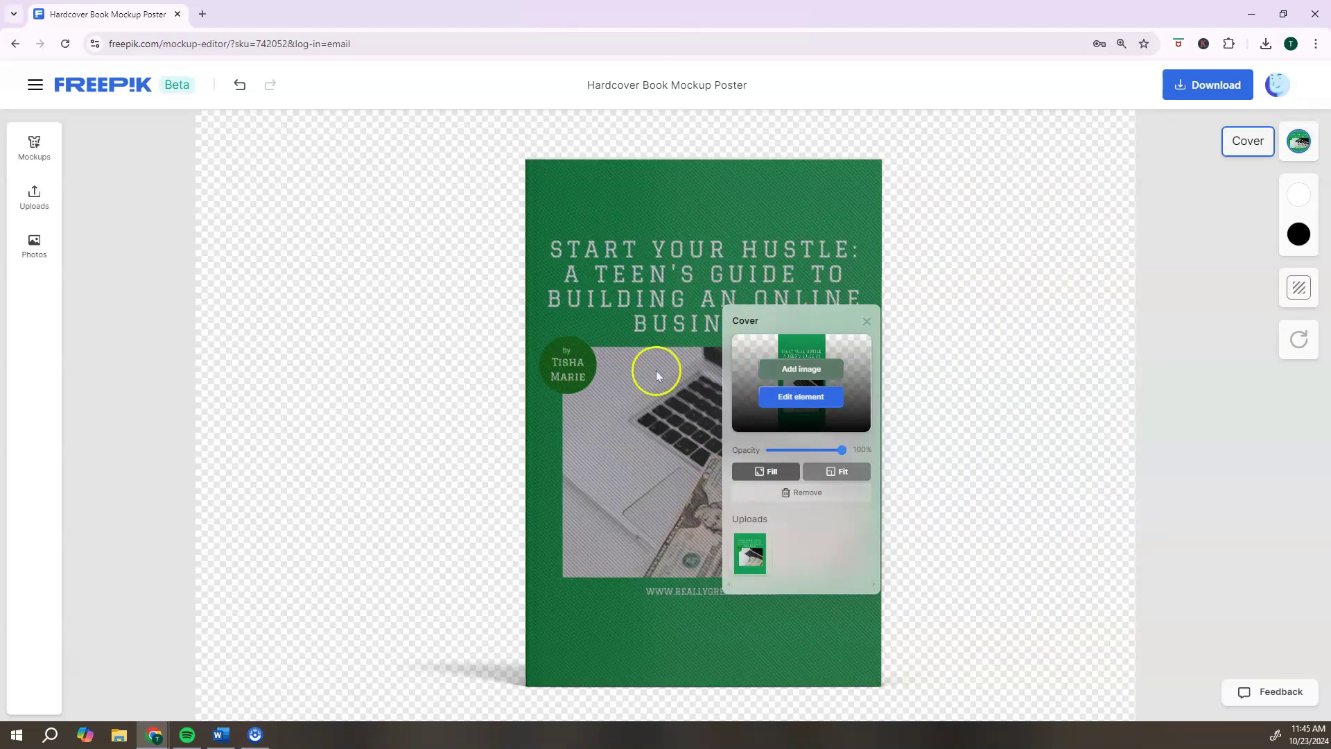
{"action": "left_click", "coordinate": [868, 320]}
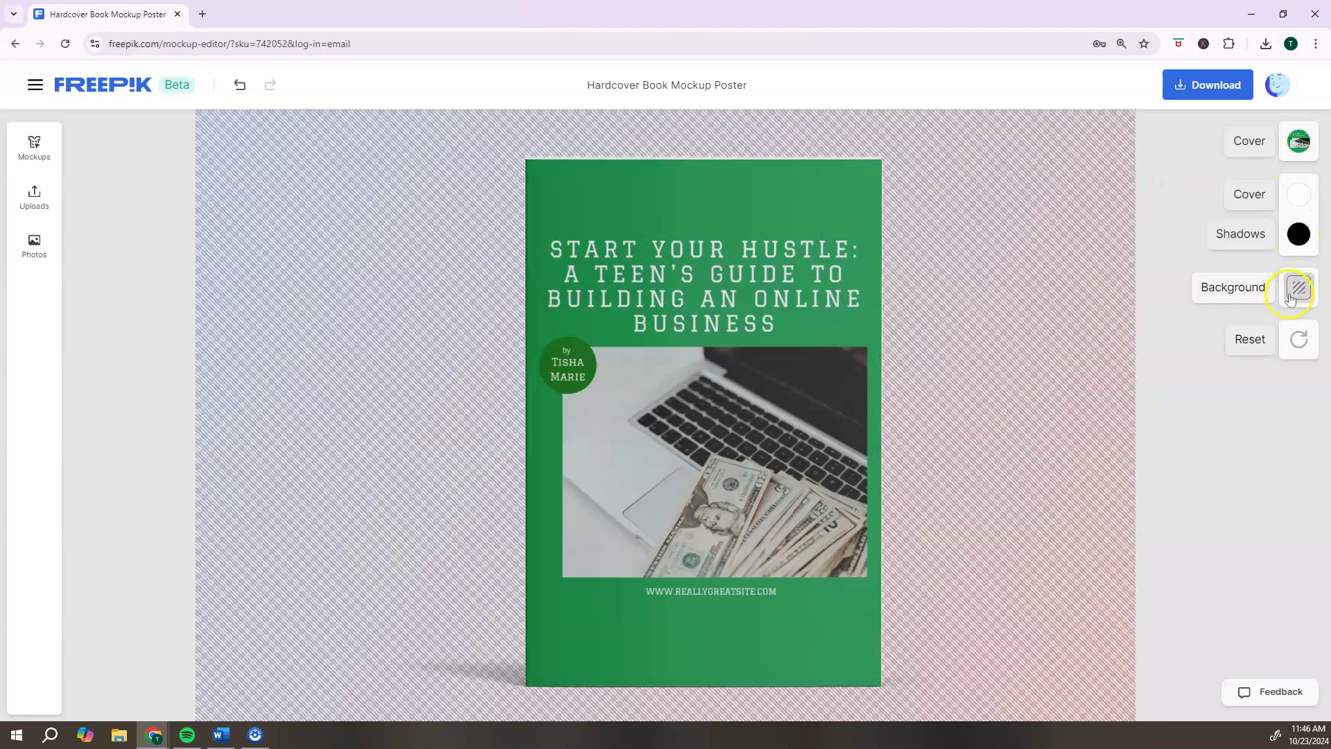
- Try a red mockup background, then revert it to transparent at 0% opacity
{"action": "left_click", "coordinate": [1290, 294]}
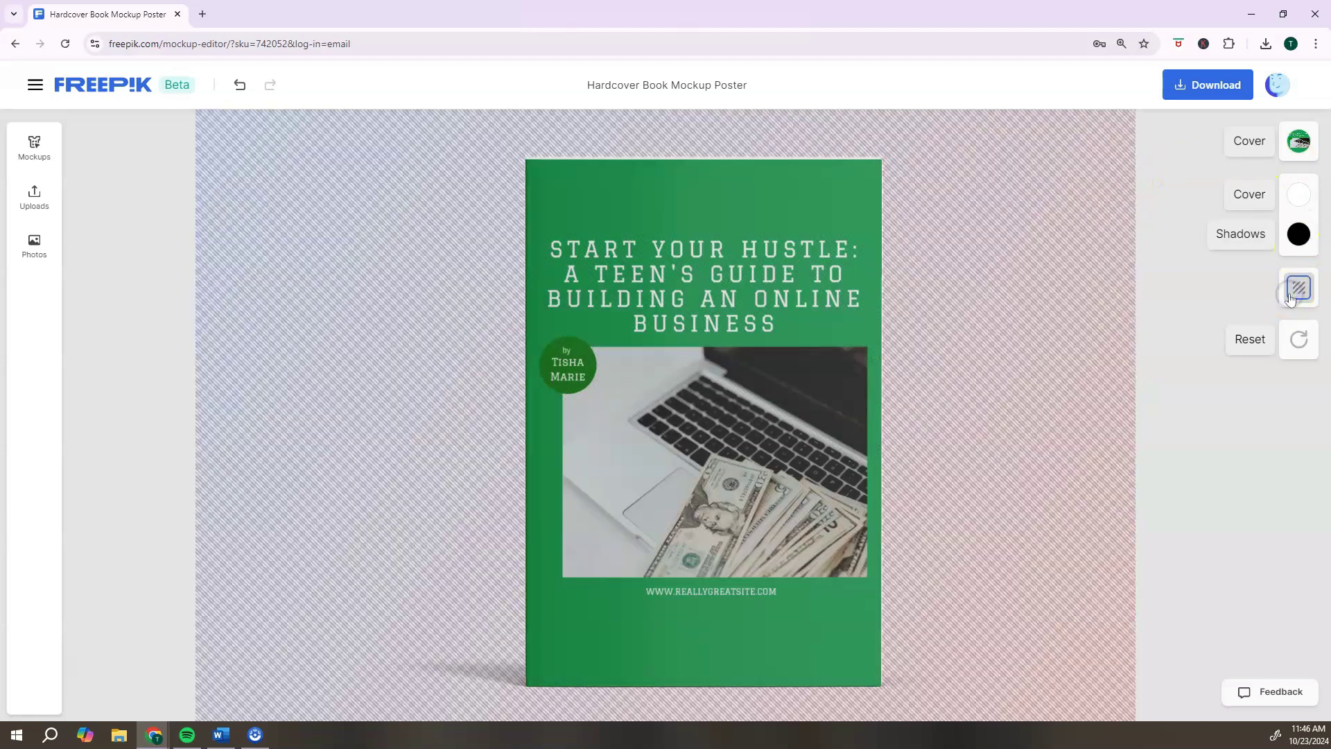
{"action": "left_click", "coordinate": [1197, 338]}
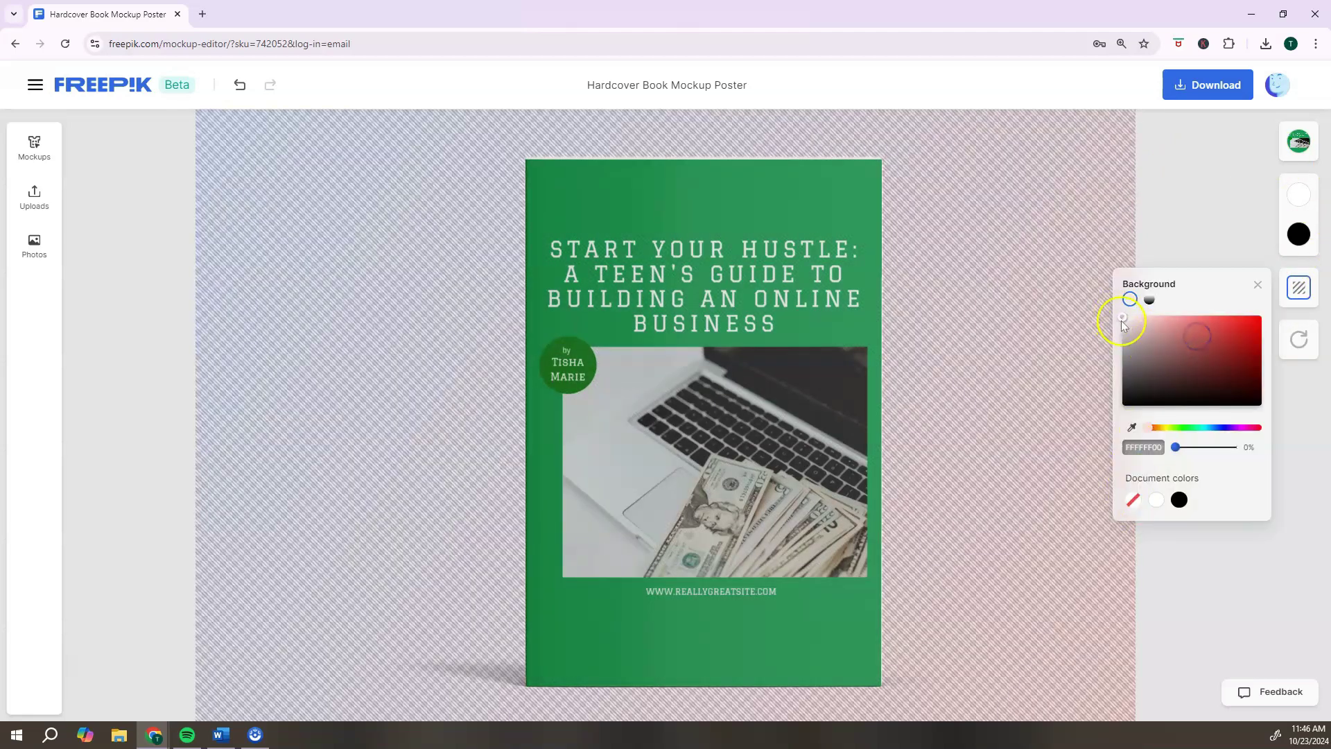
{"action": "mouse_move", "coordinate": [1124, 316]}
{"action": "left_mouse_down"}
{"action": "mouse_move", "coordinate": [1148, 299]}
{"action": "mouse_move", "coordinate": [1242, 371]}
{"action": "mouse_move", "coordinate": [1198, 392]}
{"action": "mouse_move", "coordinate": [1125, 347]}
{"action": "mouse_move", "coordinate": [1124, 313]}
{"action": "left_mouse_up"}
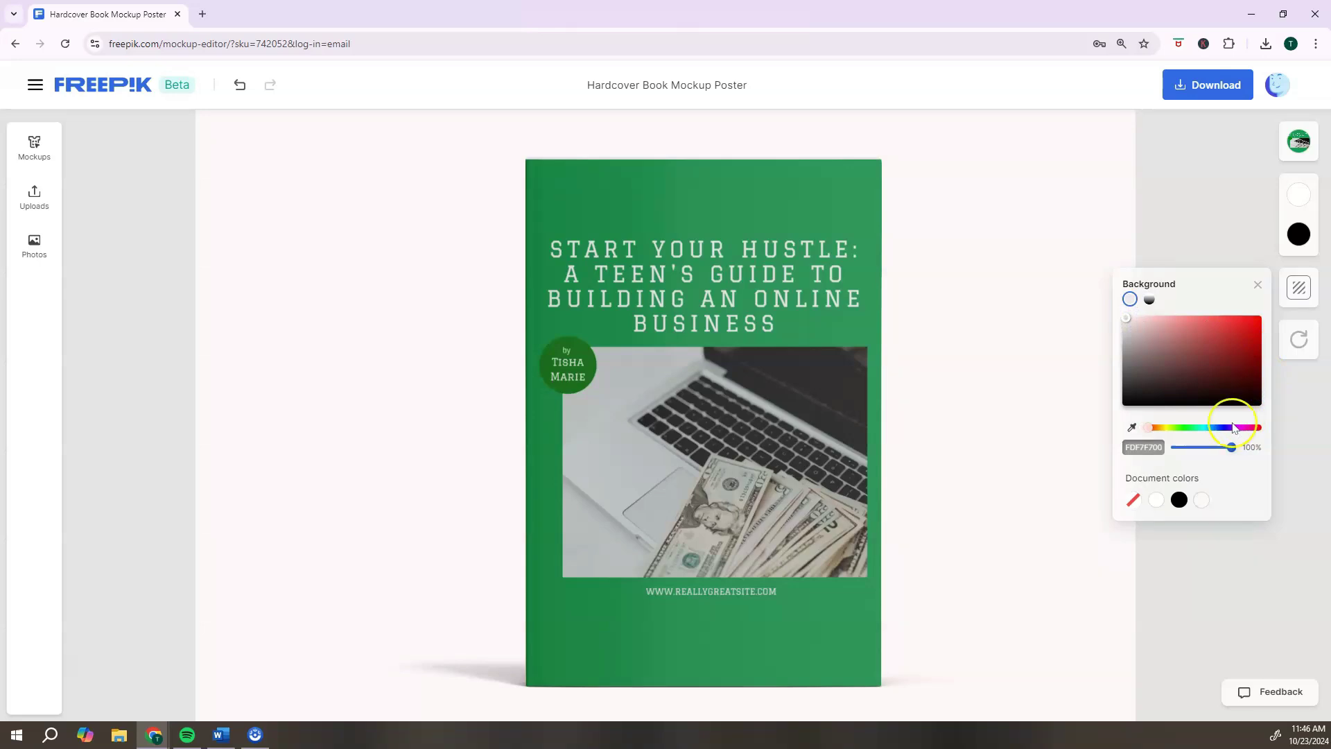
{"action": "left_click", "coordinate": [1132, 500]}
{"action": "left_click", "coordinate": [1131, 503]}
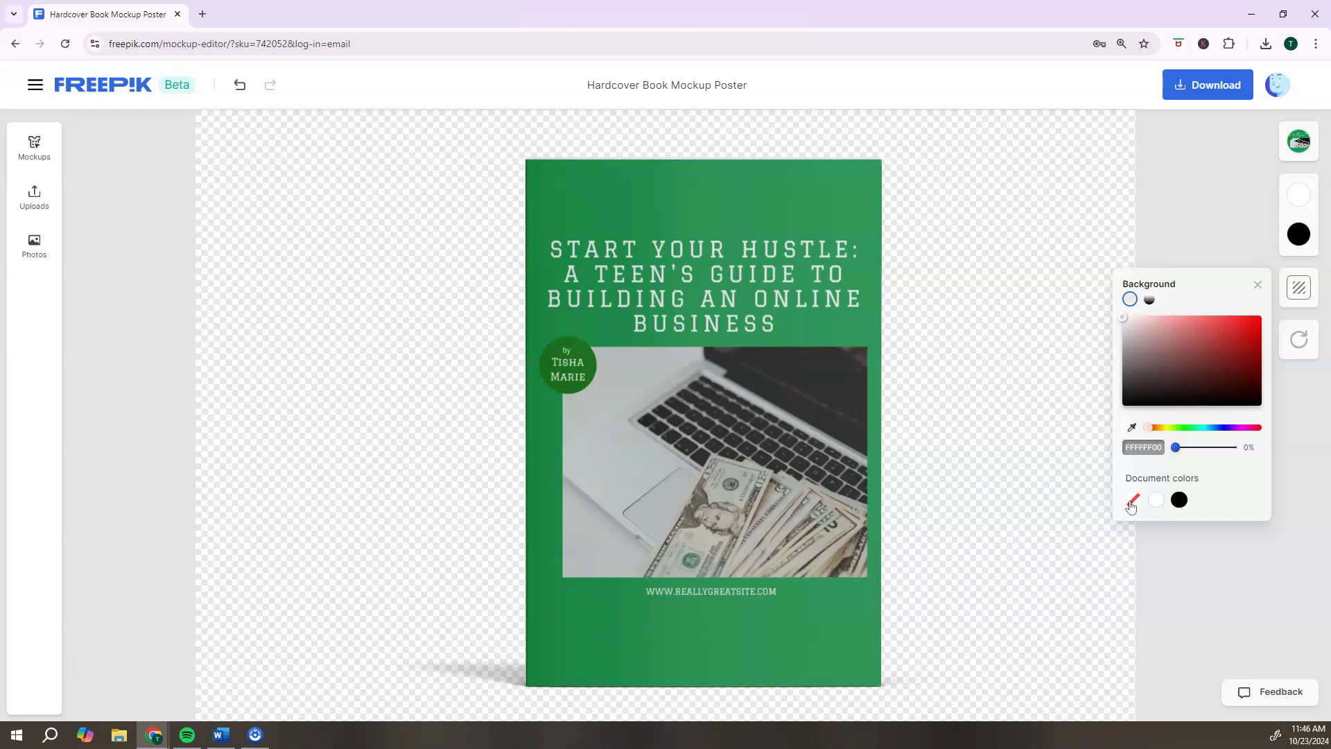
{"action": "left_click", "coordinate": [1155, 543]}
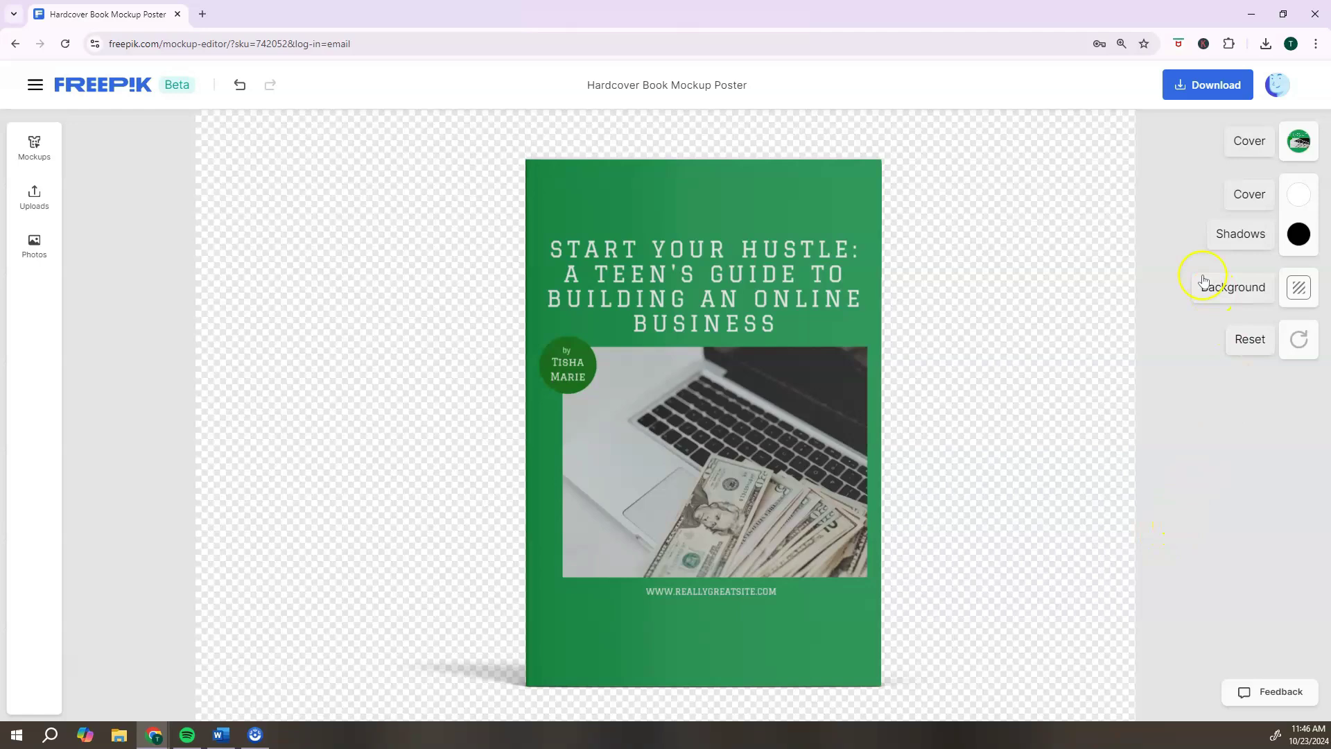
{"action": "left_click", "coordinate": [1206, 281]}
- Download the Start Your Hustle book mockup as a 1000 × 666px PNG
{"action": "left_click", "coordinate": [1211, 92]}
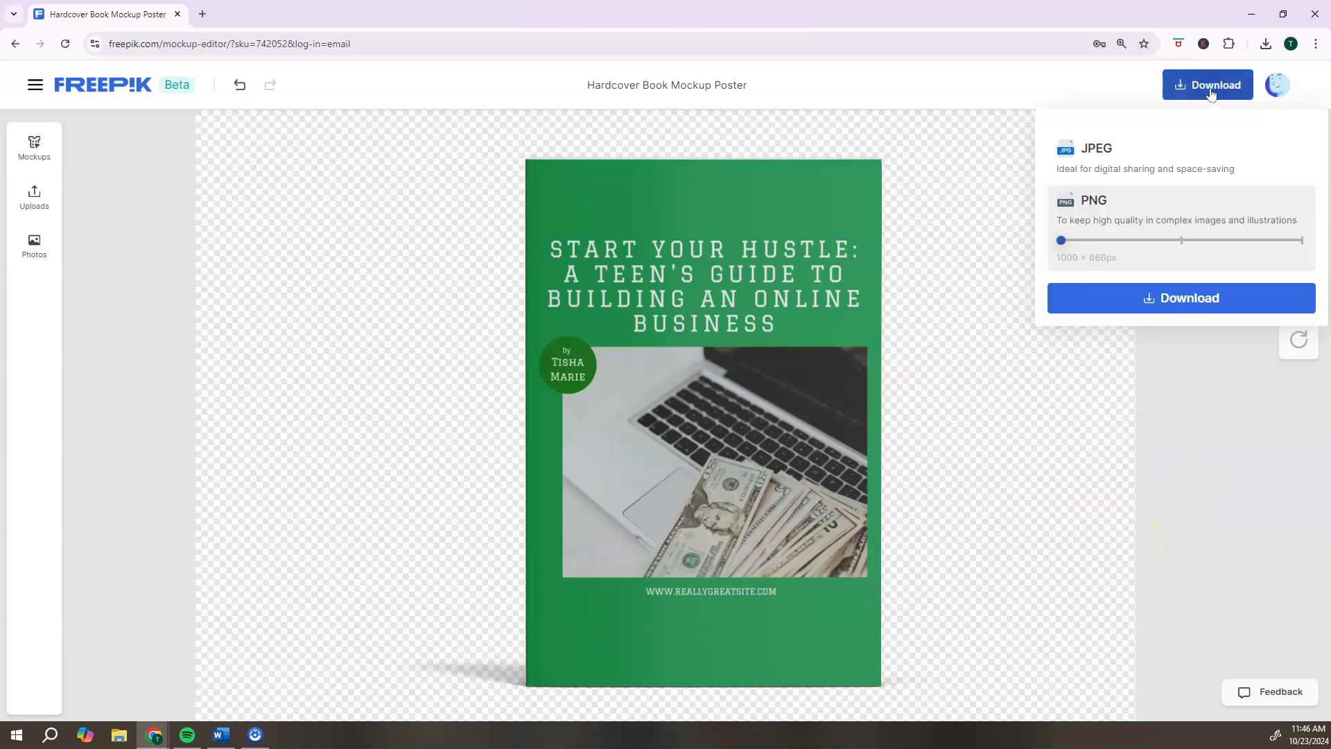
{"action": "left_click", "coordinate": [1174, 215]}
{"action": "left_click", "coordinate": [1202, 305]}
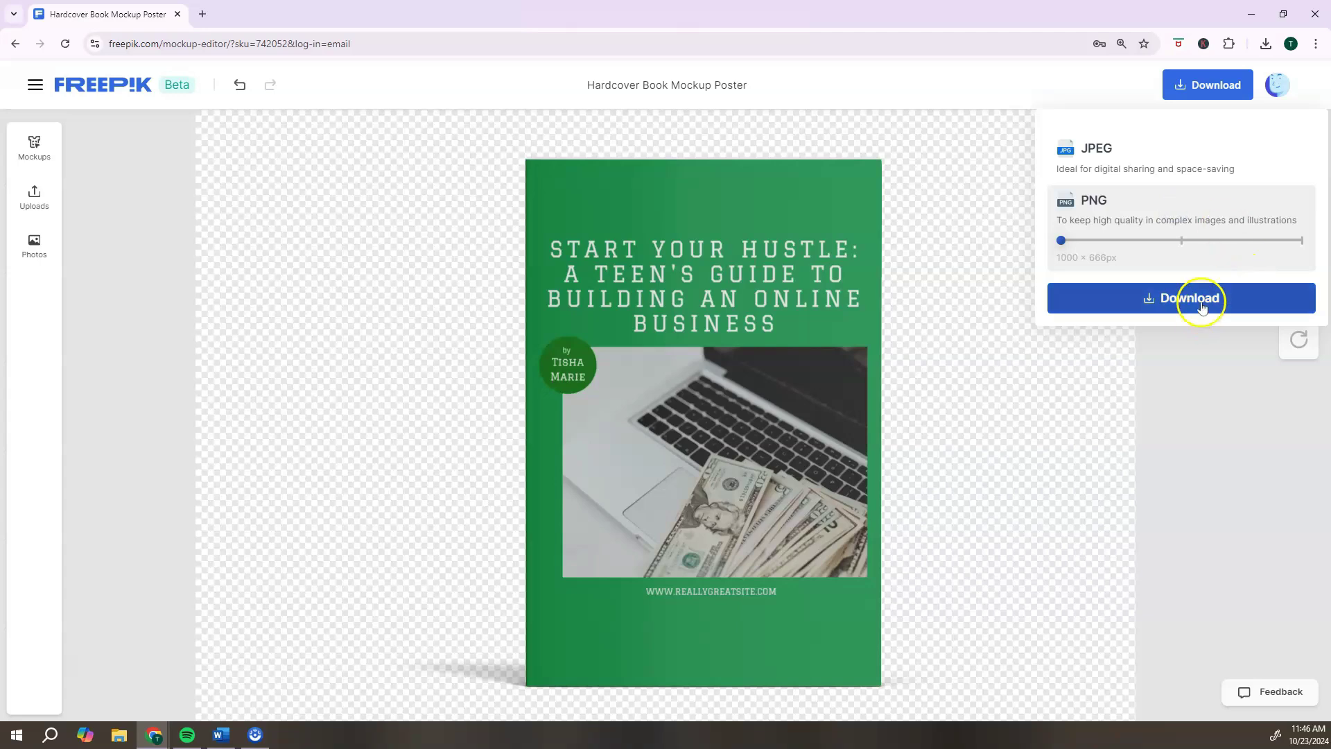